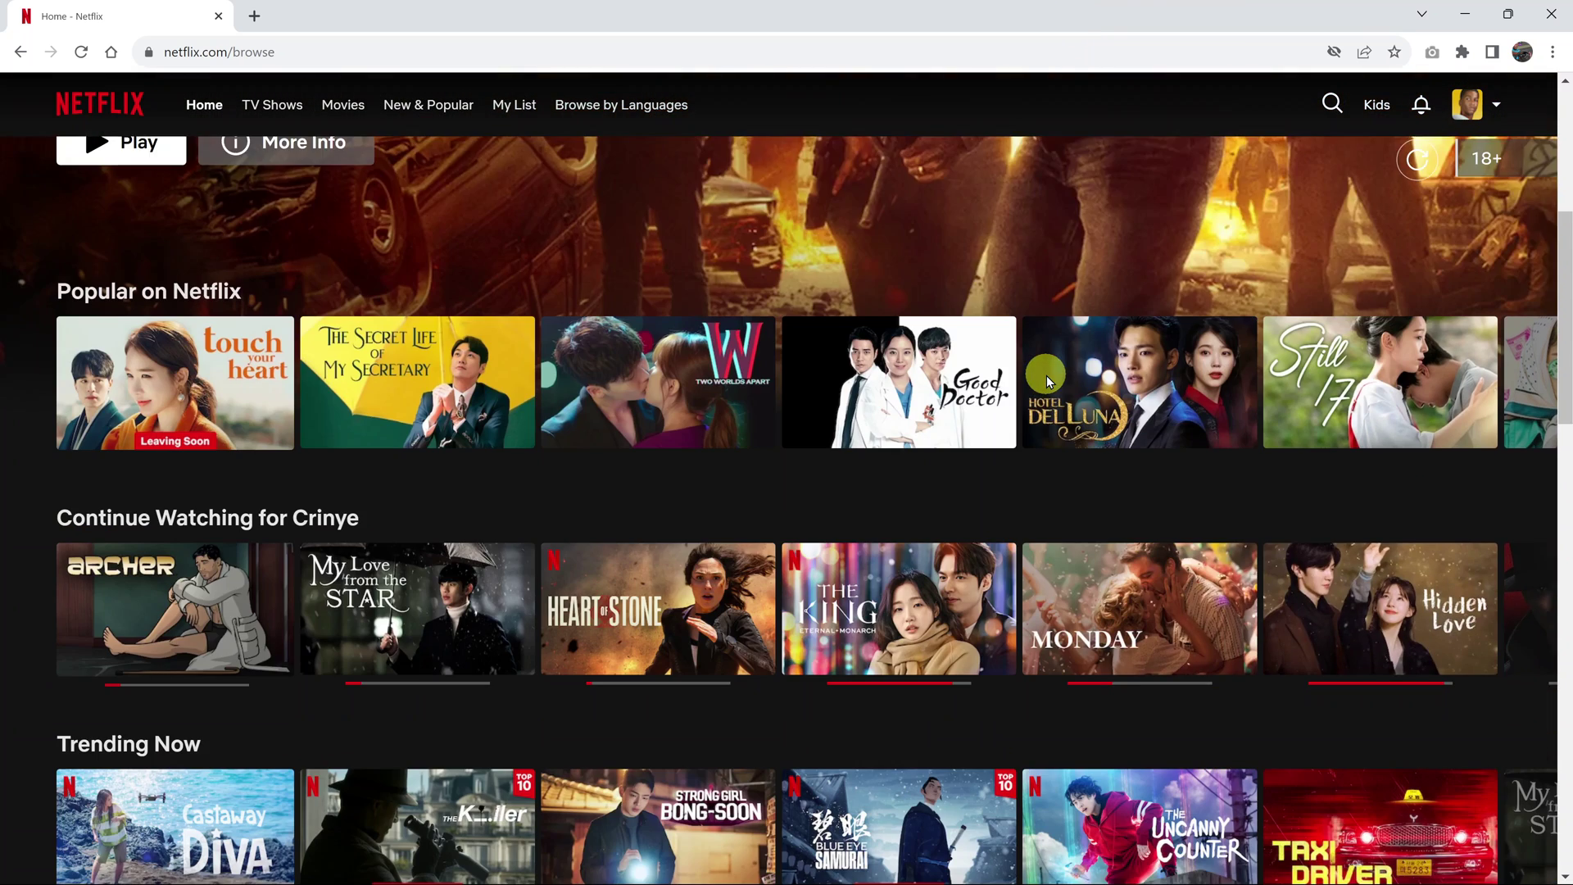
{"action": "scroll", "coordinate": [1046, 375], "scroll_direction": "down", "scroll_amount": 2}
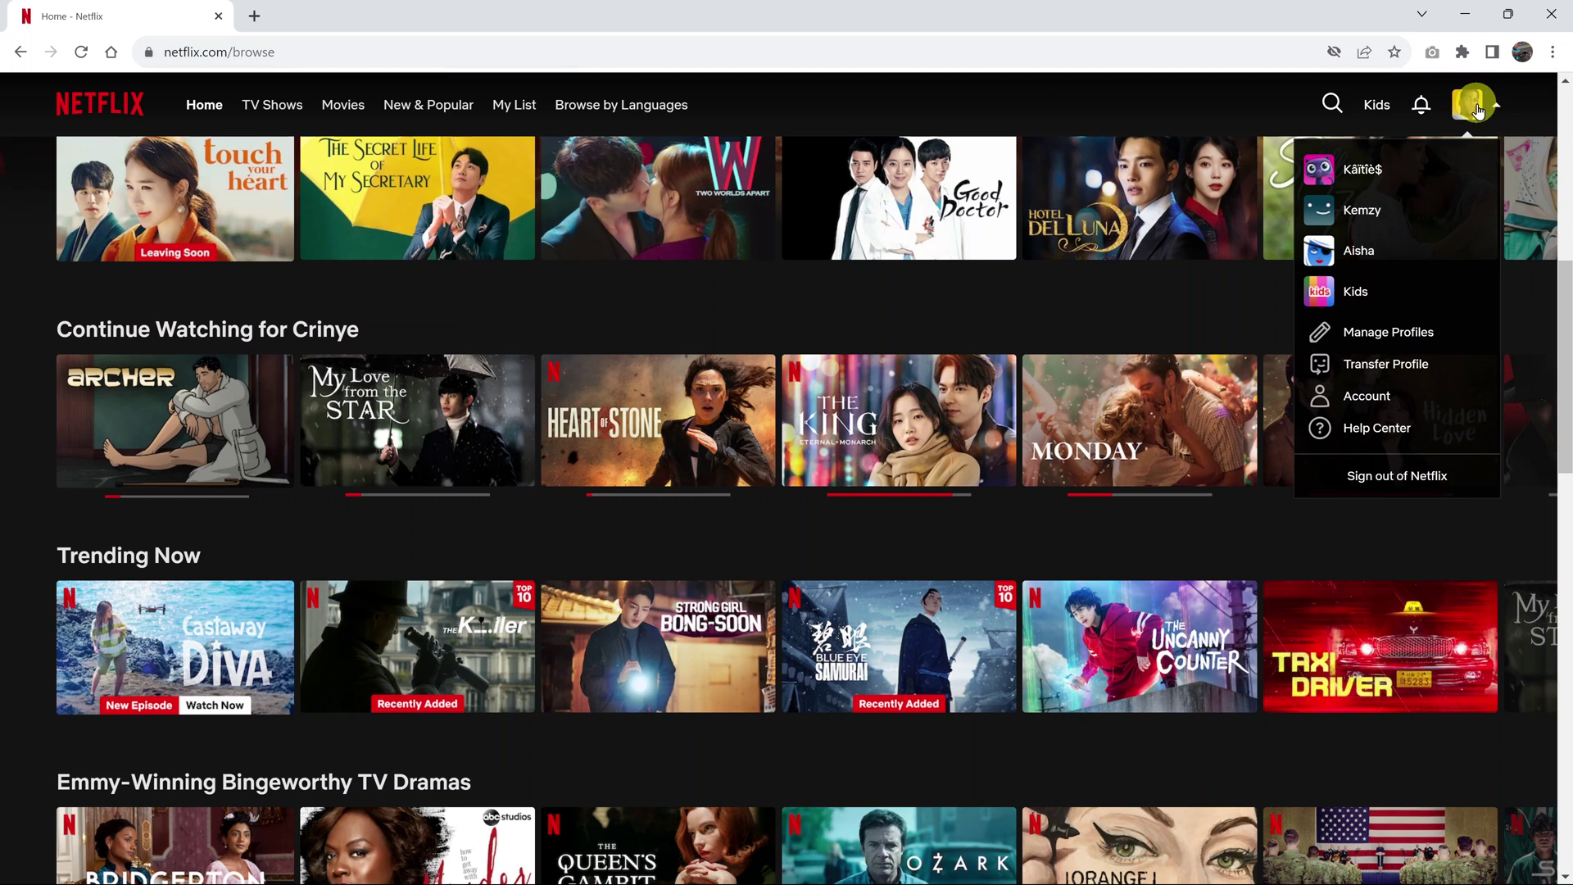
- Open Account from the profile menu to reach the Netflix account settings
{"action": "mouse_move", "coordinate": [1468, 105]}
{"action": "left_click", "coordinate": [1380, 407]}
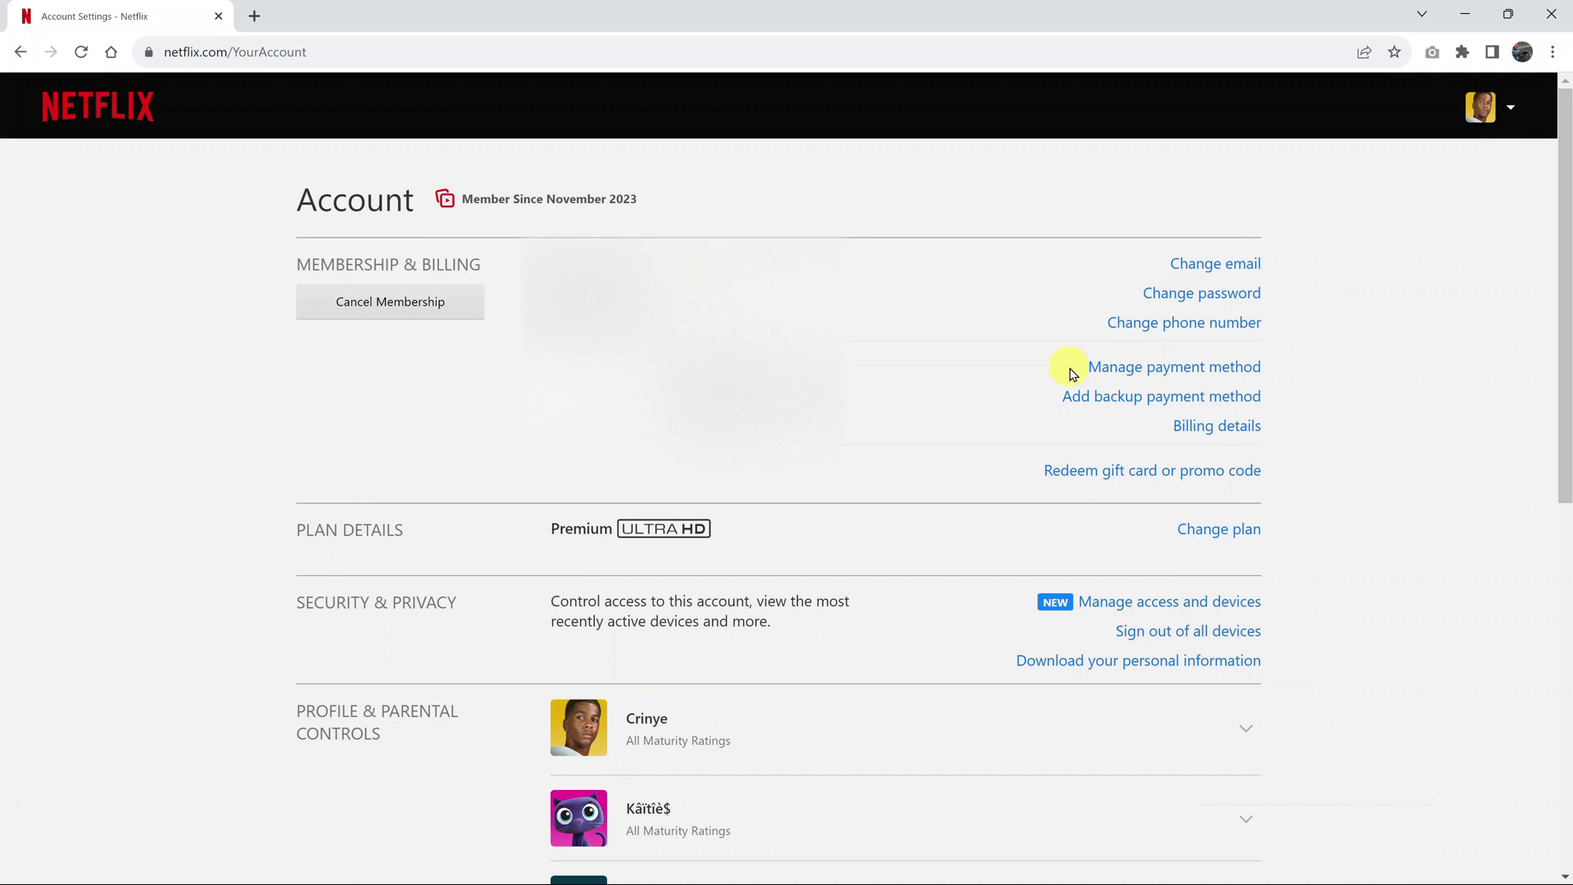
- Open 'Manage payment method' under Membership & Billing
{"action": "left_click", "coordinate": [1185, 372]}
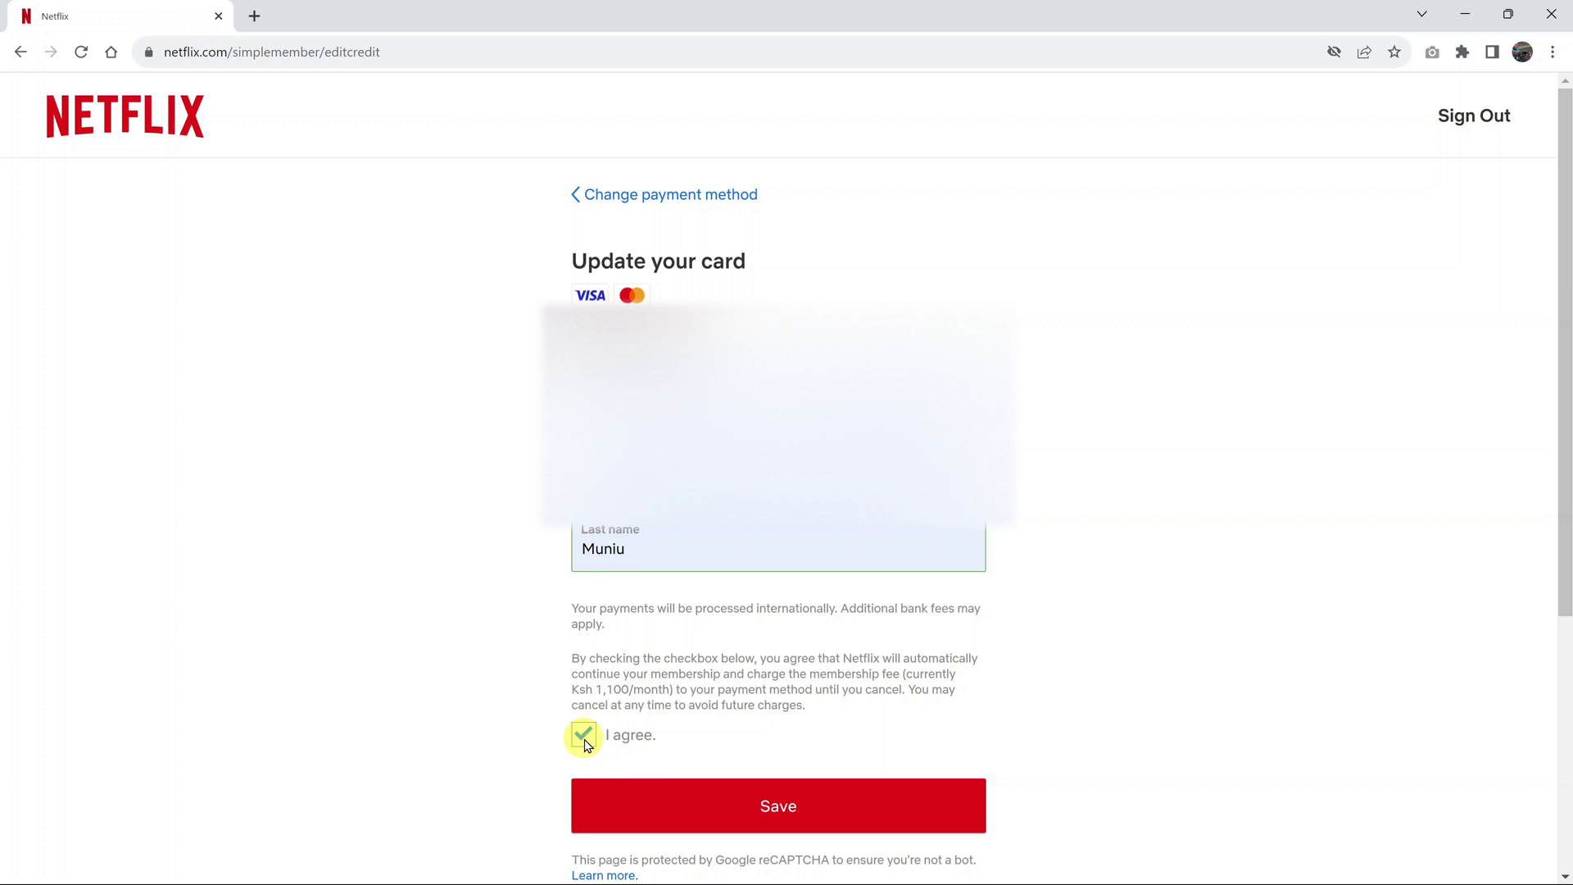
- Save the new card details with the automatic-billing agreement accepted
{"action": "left_click", "coordinate": [833, 808]}
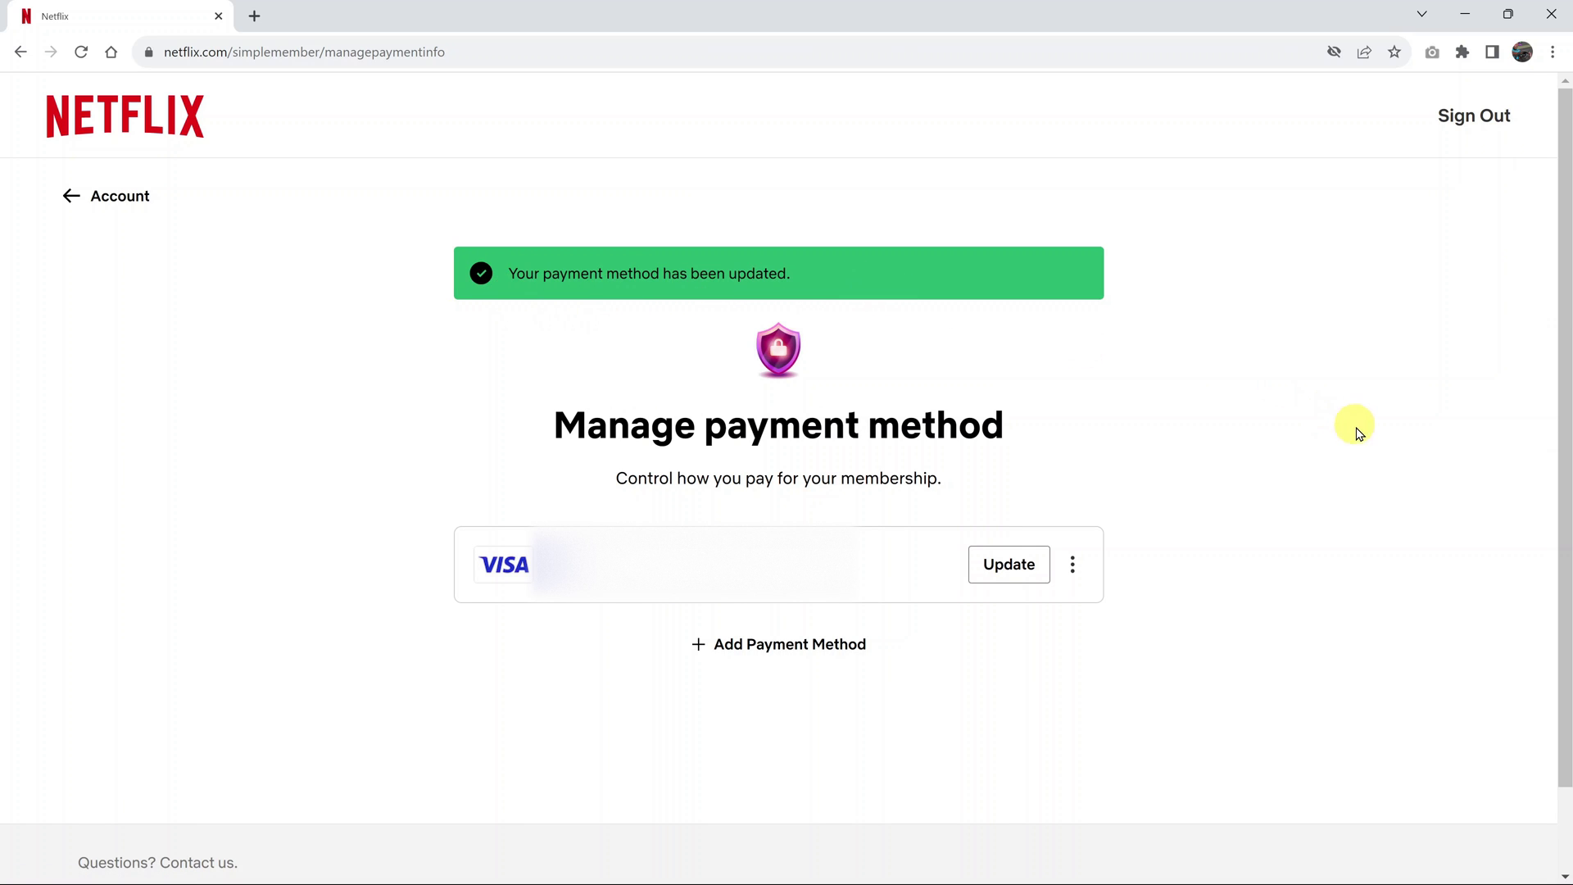
- Return to the Netflix home page after the 'payment method has been updated' confirmation
{"action": "left_click", "coordinate": [121, 113]}
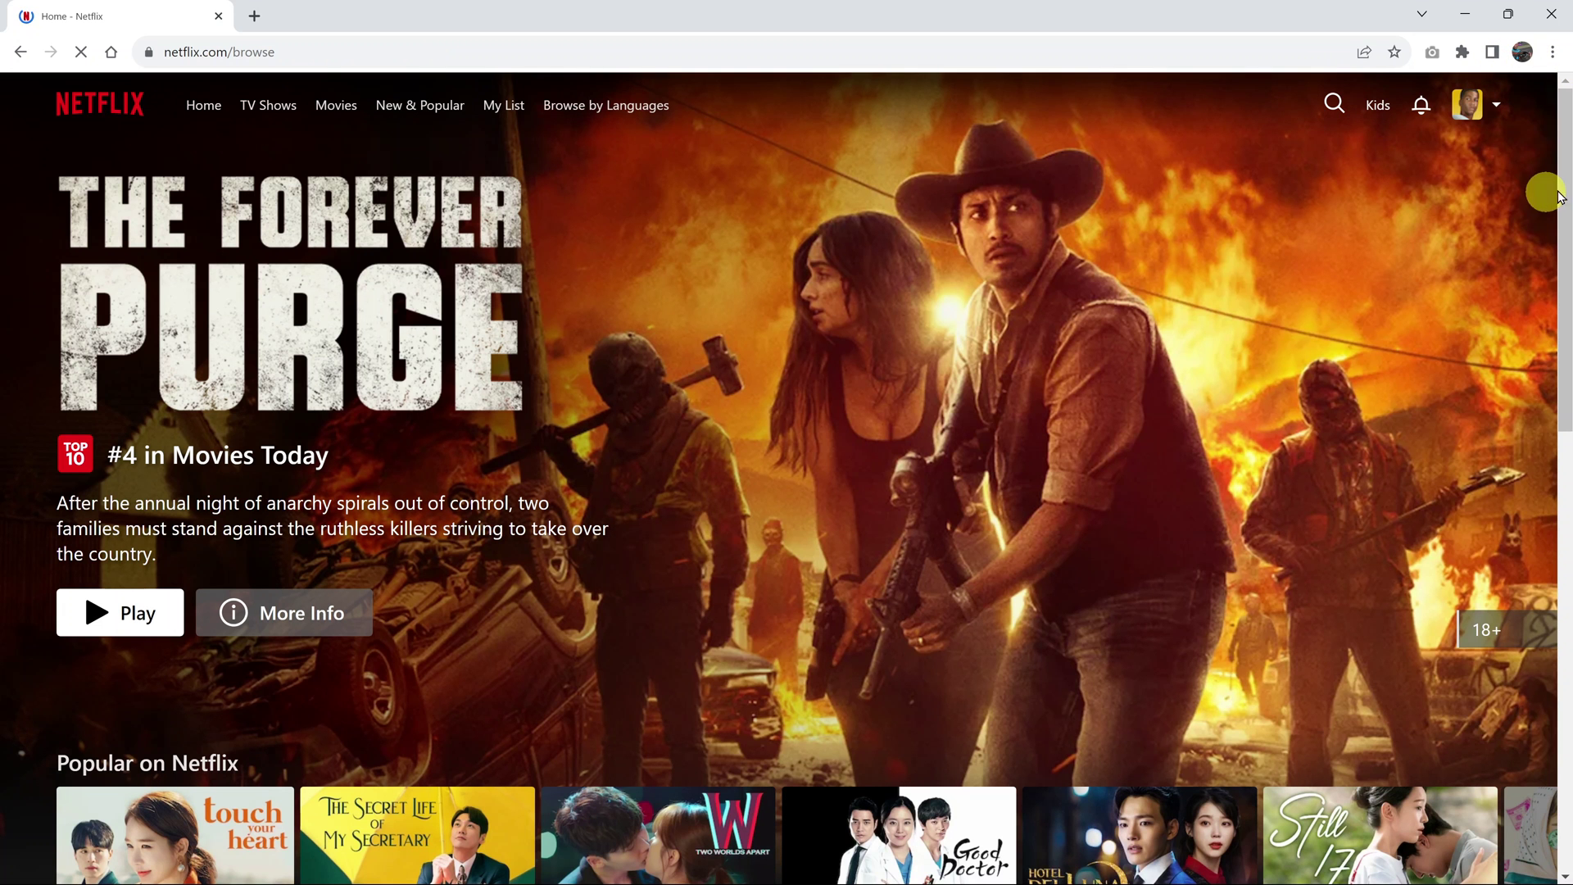
{"action": "left_click_drag", "start_coordinate": [1559, 197], "coordinate": [1562, 422]}
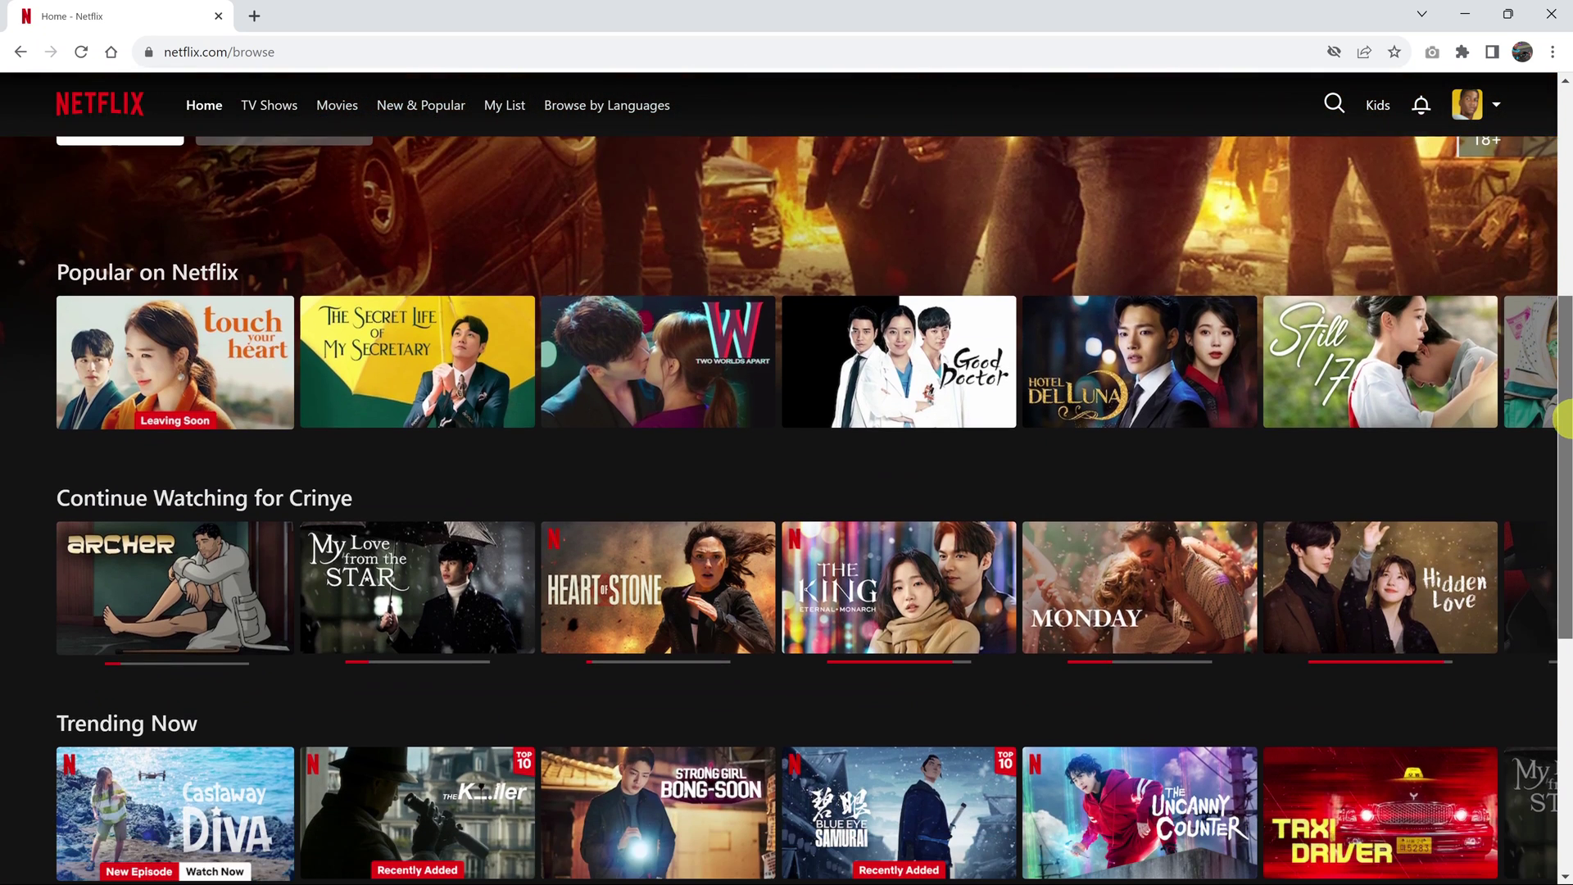
{"action": "scroll", "coordinate": [1562, 420], "scroll_direction": "down", "scroll_amount": 1}
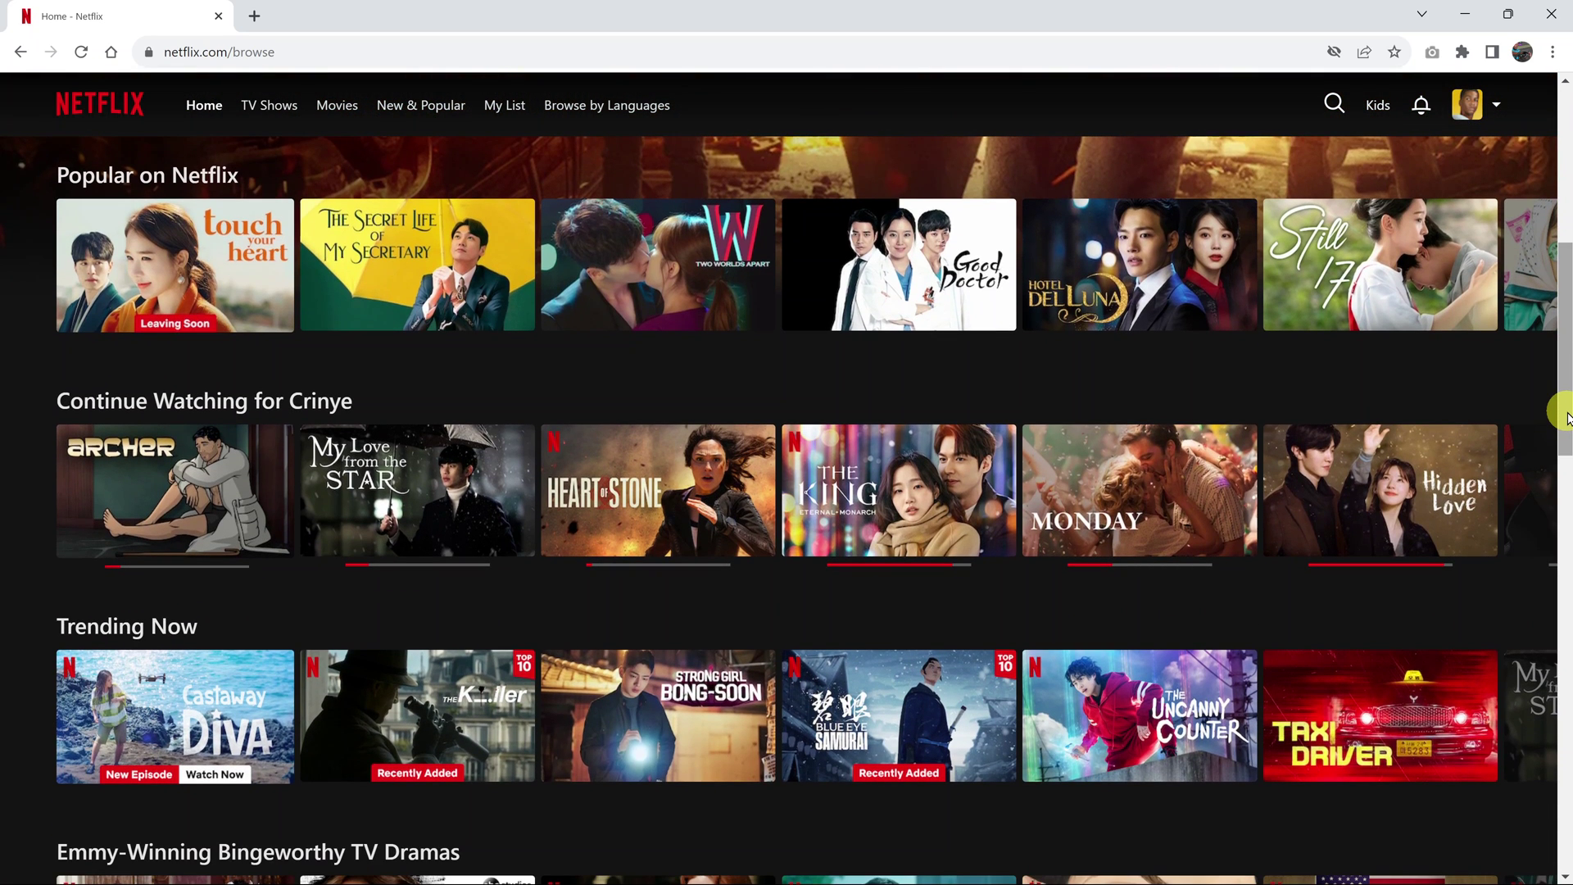